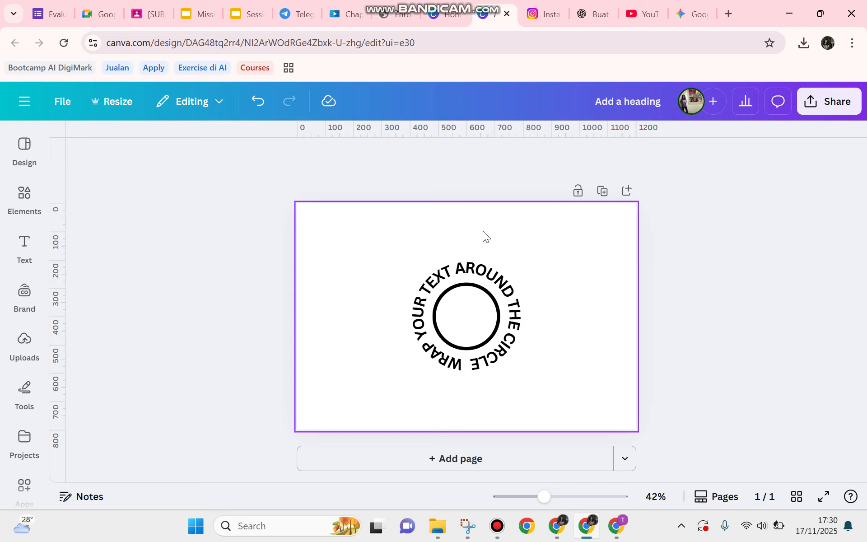
Create a new blank design from the recent custom size 1200 × 800 px on the Canva home page.
click(431, 16)
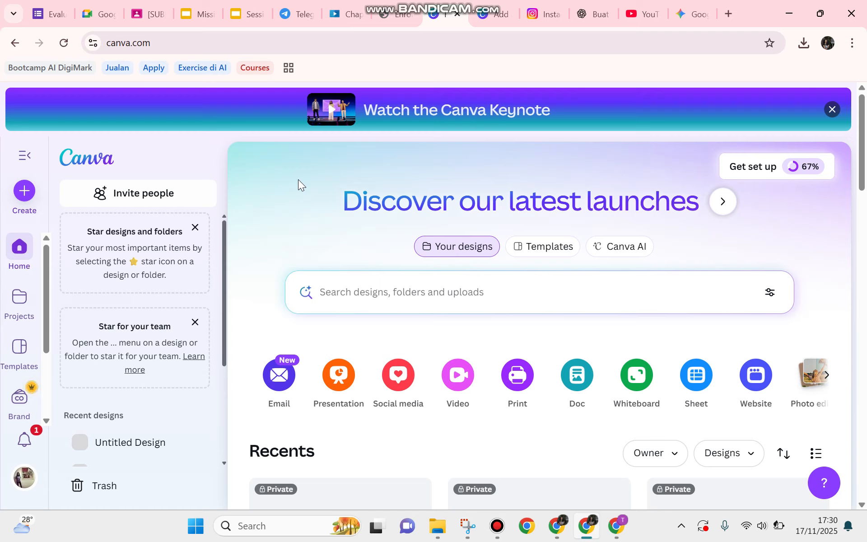
click(24, 192)
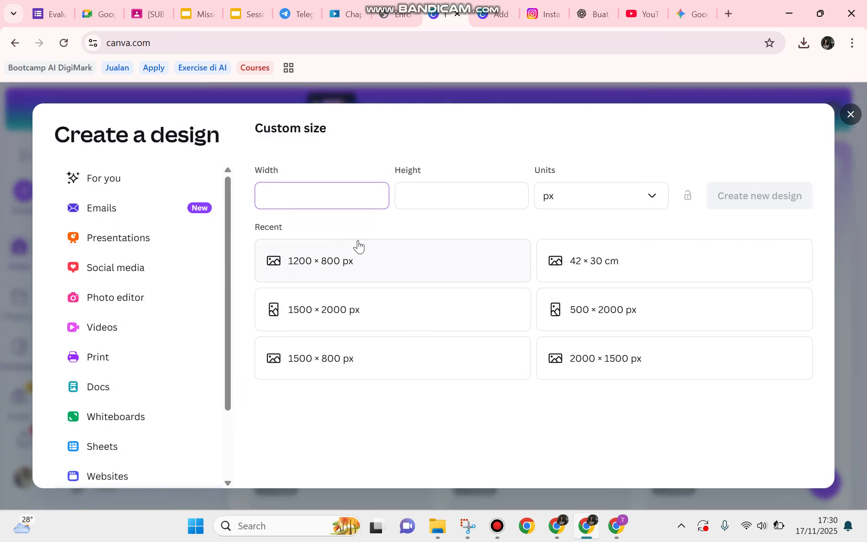
scroll(192, 269, down, 2)
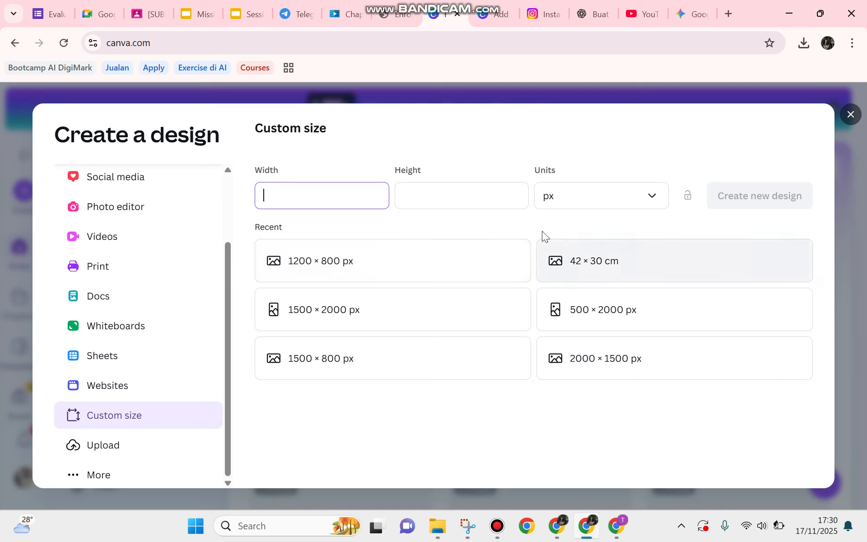
click(451, 259)
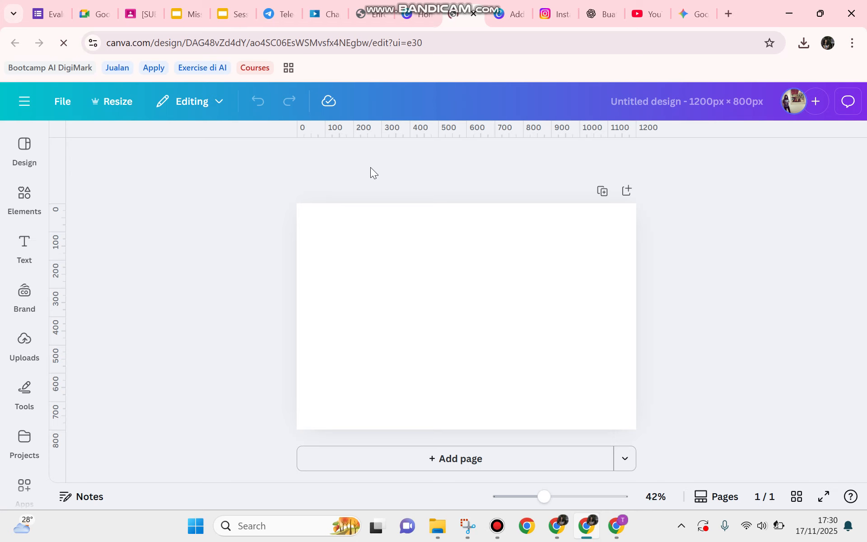
Add a circle from the basic shapes to the blank page.
click(25, 195)
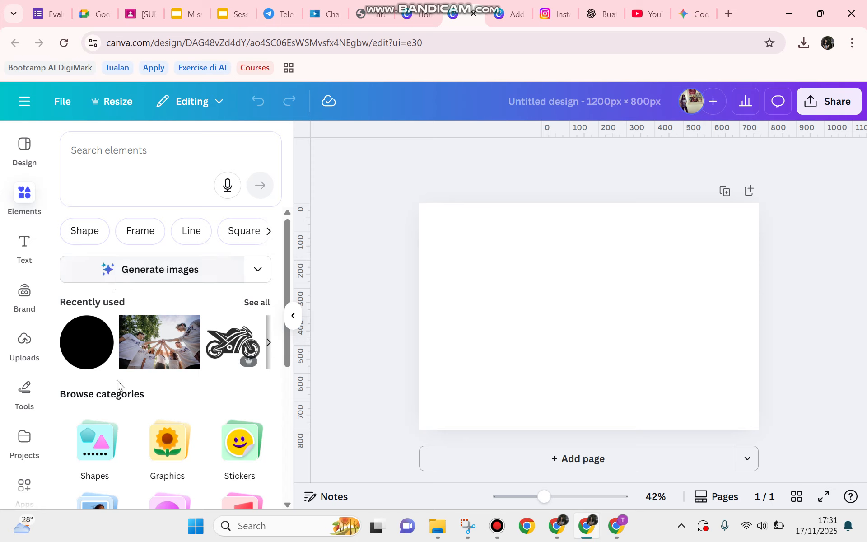
click(93, 438)
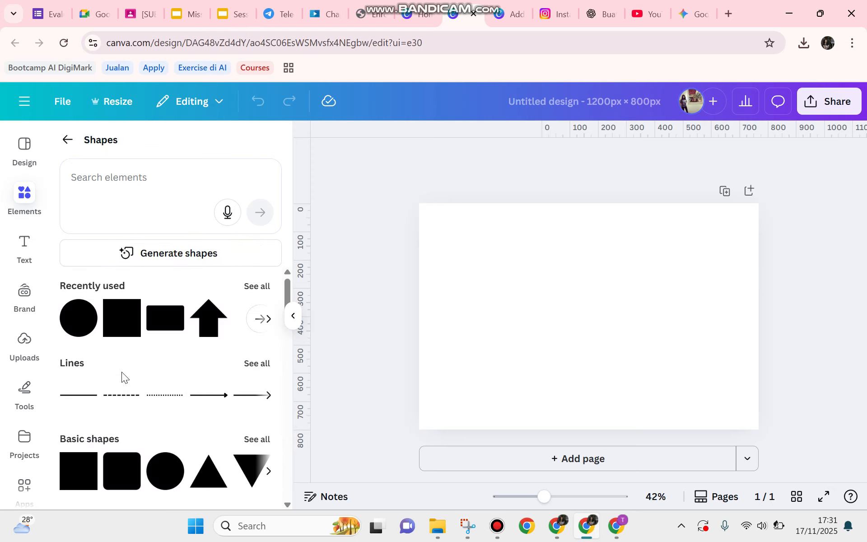
scroll(134, 420, down, 1)
scroll(134, 420, down, 2)
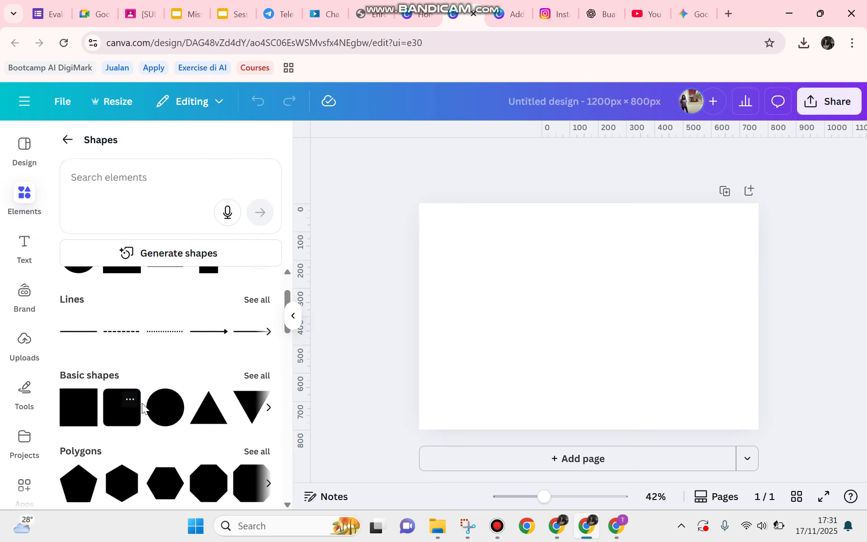
click(166, 409)
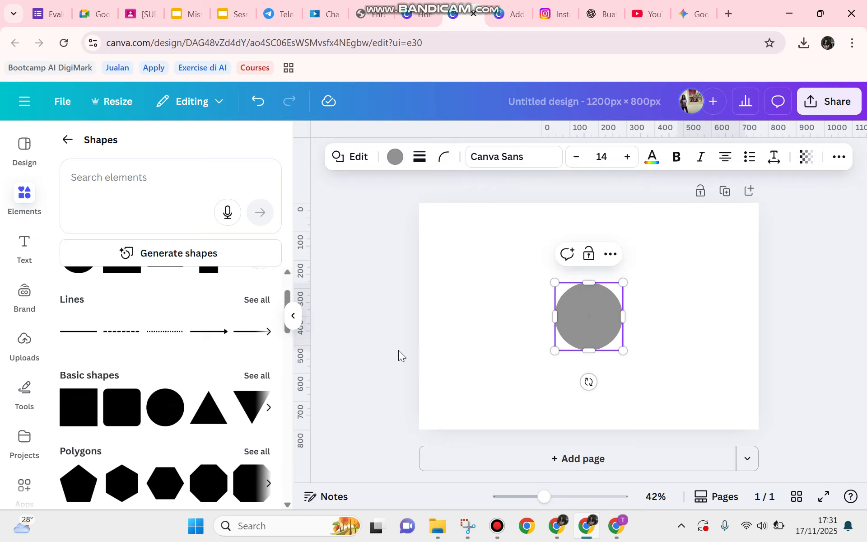
Give the circle a solid black outline with stroke weight 10 and remove its fill color.
click(419, 165)
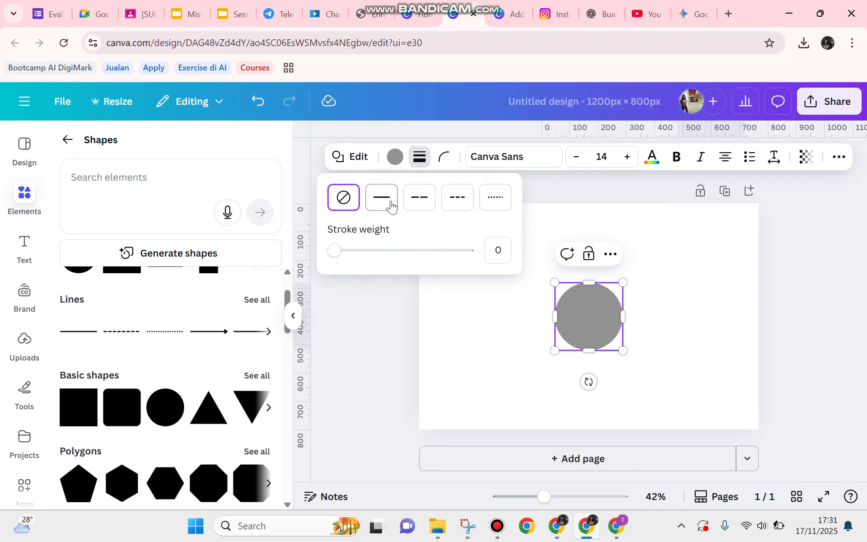
click(334, 251)
drag(335, 251, 347, 251)
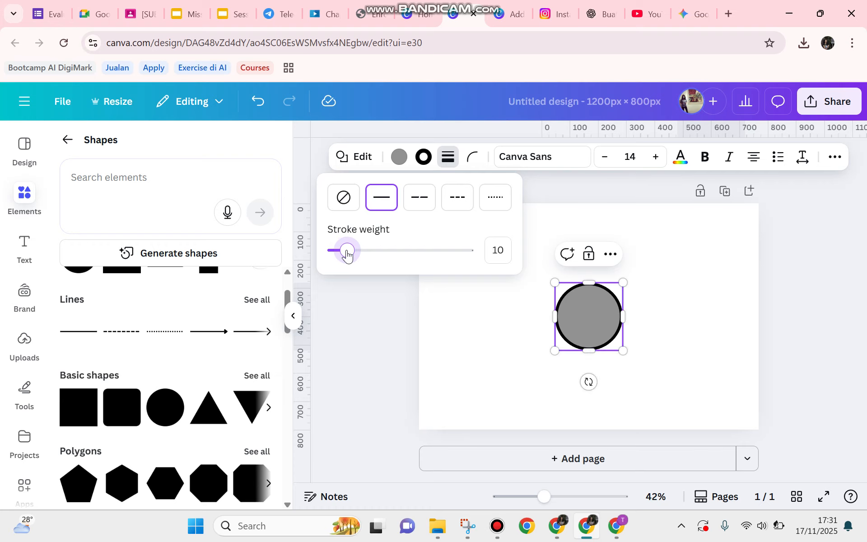
click(403, 156)
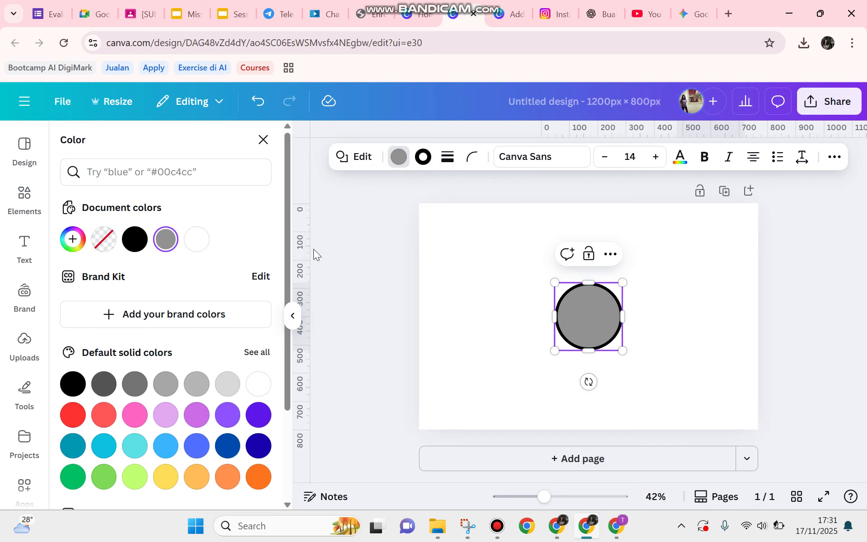
click(103, 243)
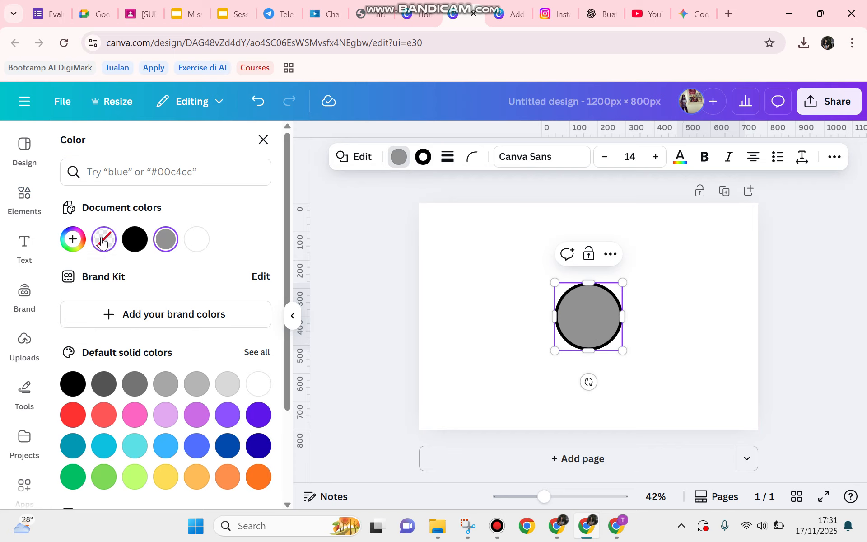
click(511, 274)
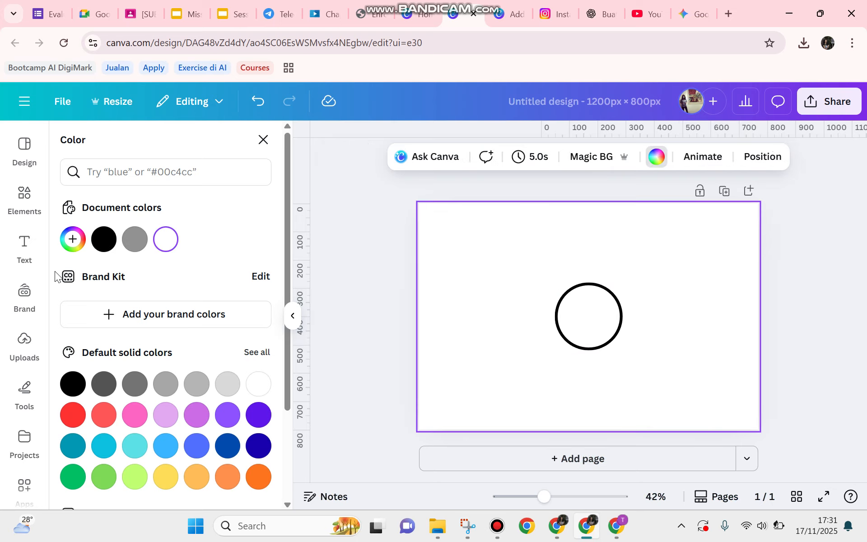
Add a heading above the circle and replace its text with "ORGANIZATION LOGO".
click(24, 244)
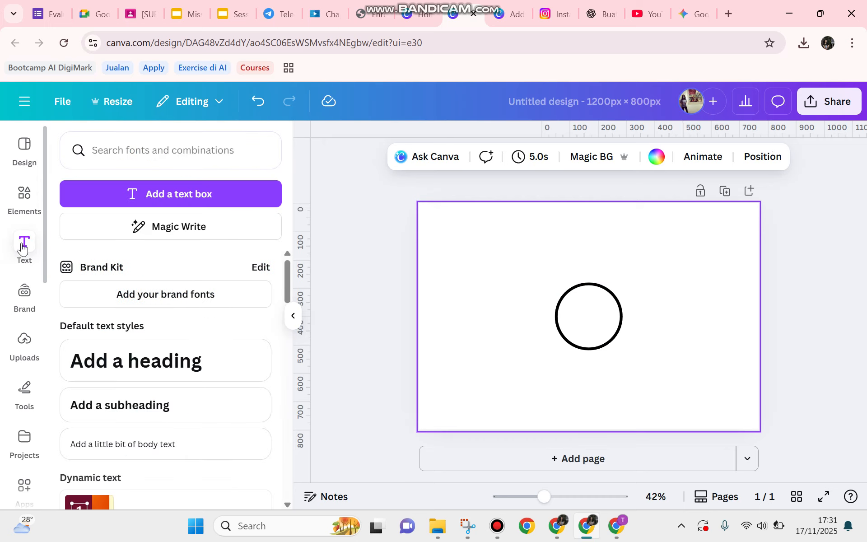
click(109, 361)
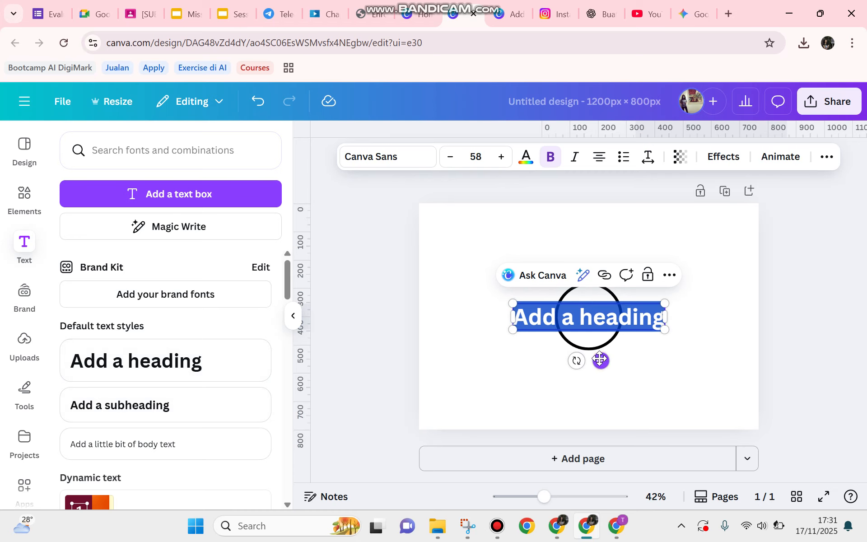
drag(599, 360, 598, 294)
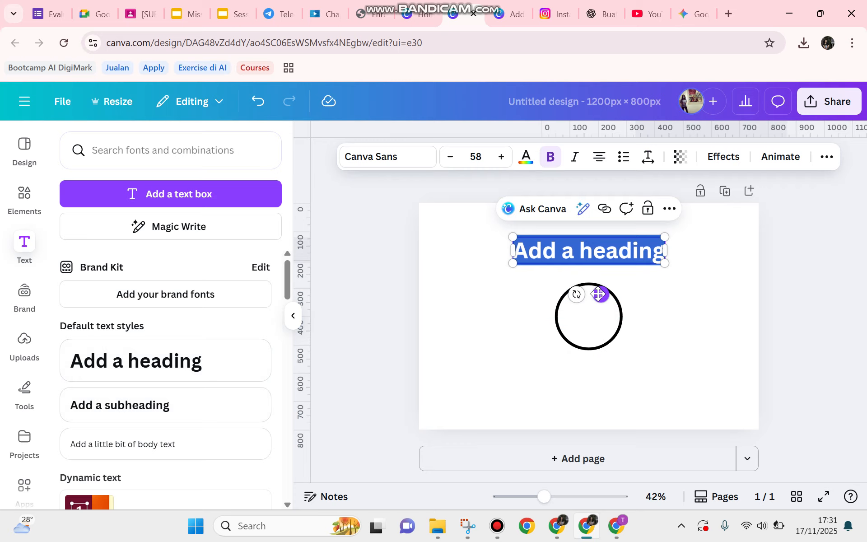
key(BackSpace)
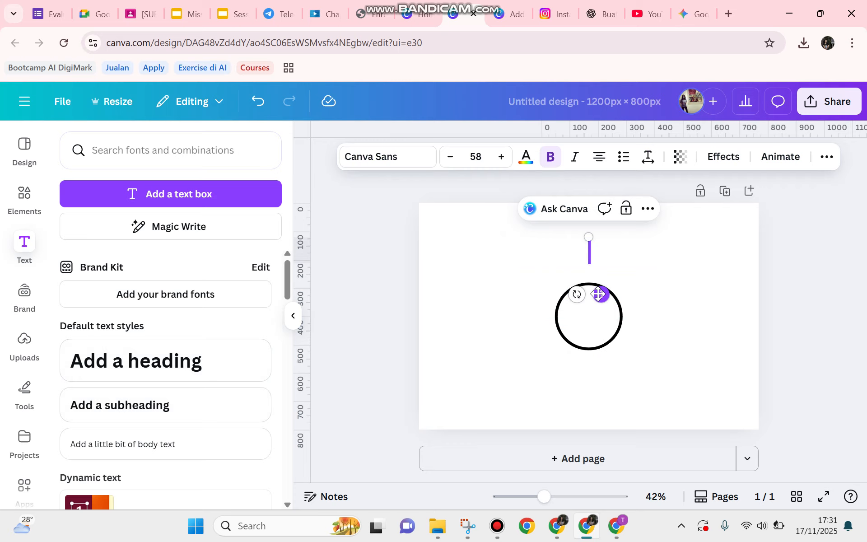
text(OR)
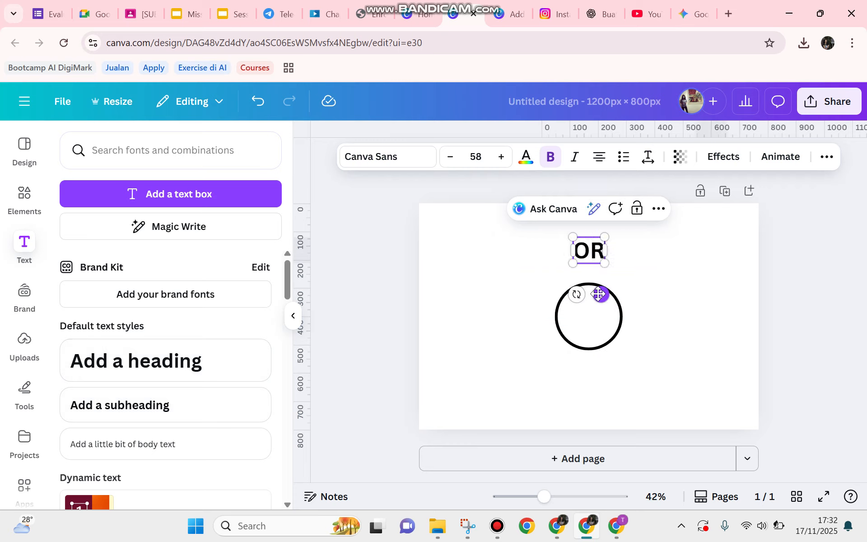
text(G)
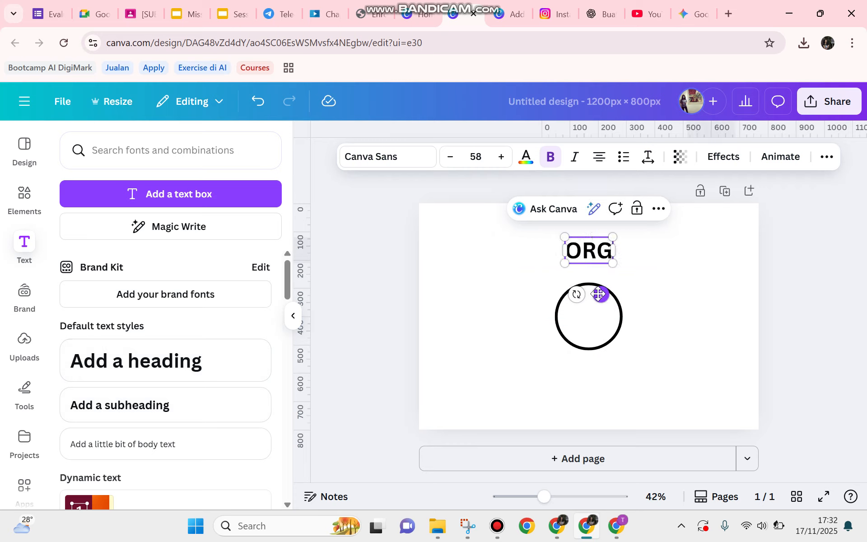
text(ANIZATIO)
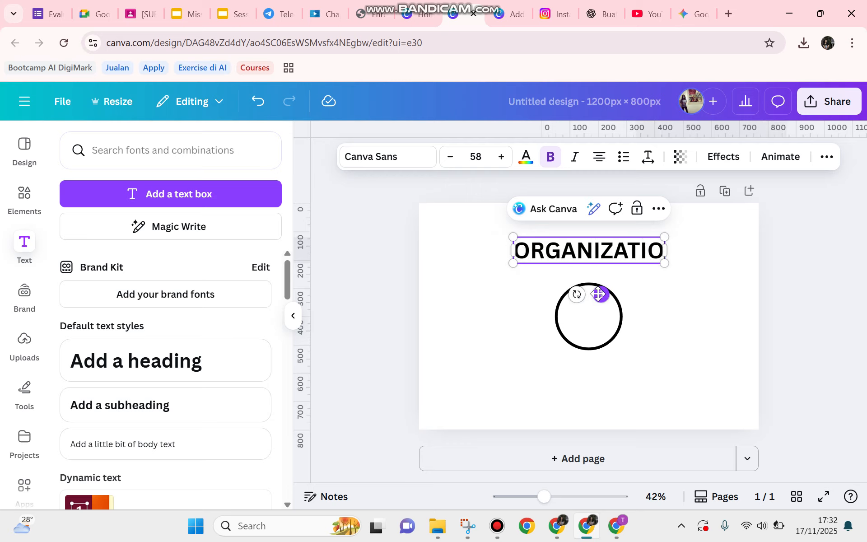
text(N LOGO)
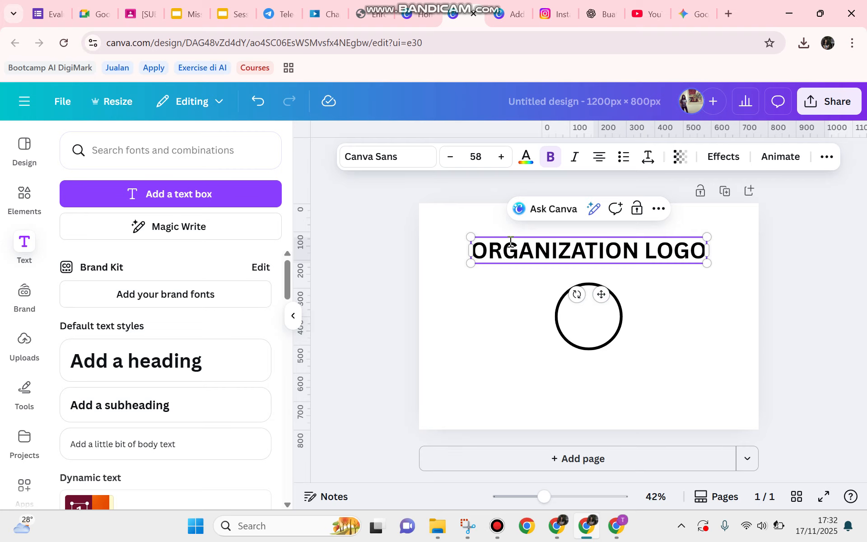
Apply the Curve shape effect to the ORGANIZATION LOGO heading.
click(729, 157)
scroll(108, 340, down, 3)
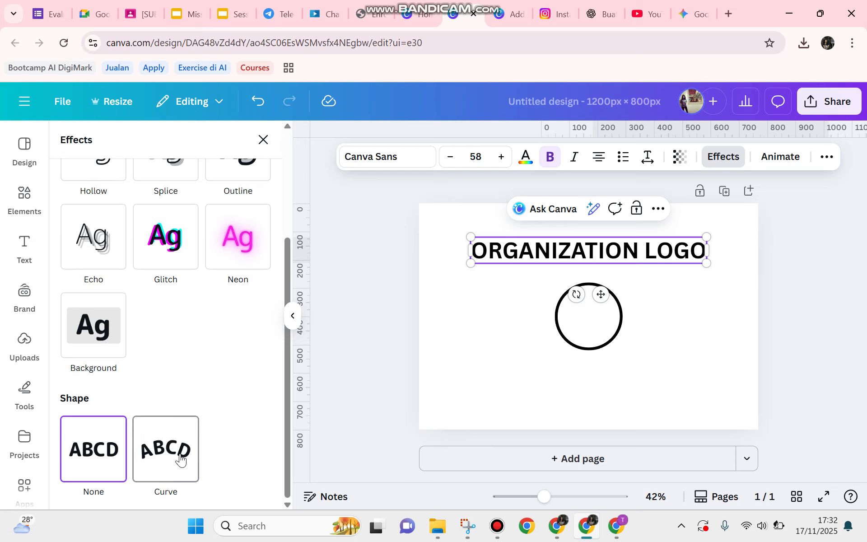
click(181, 460)
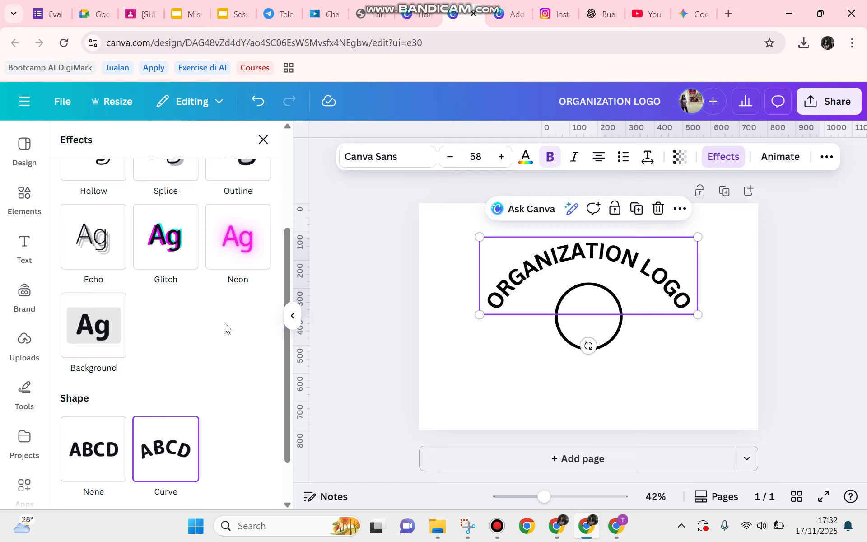
scroll(226, 327, down, 1)
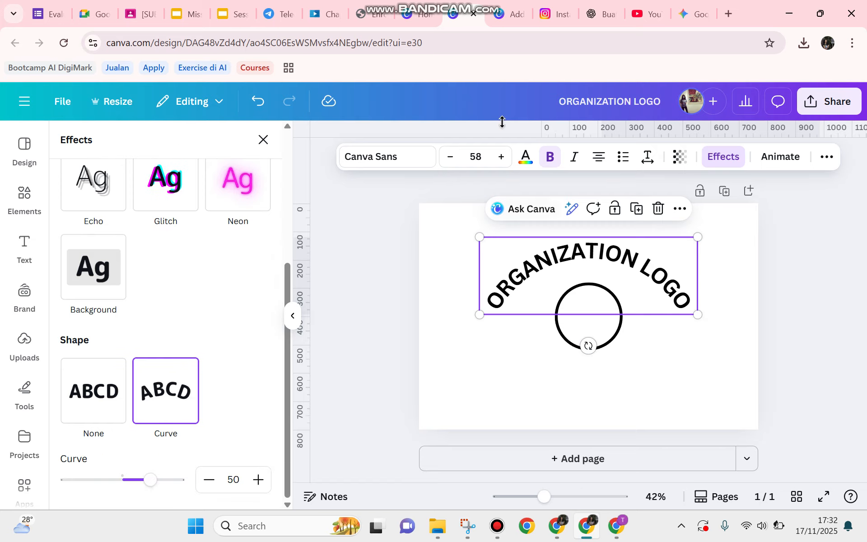
Check the finished circular text in the other design for reference, and raise the heading's curve amount to 100.
click(513, 16)
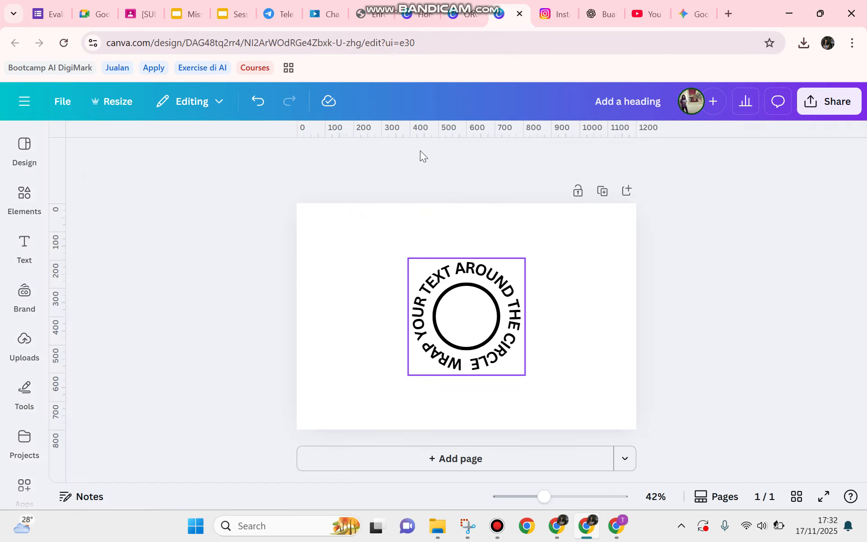
click(454, 14)
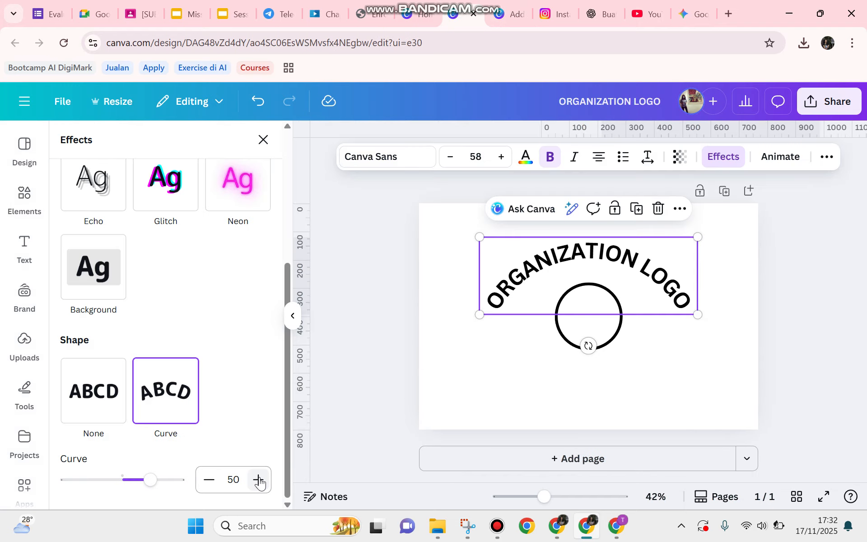
click(258, 479)
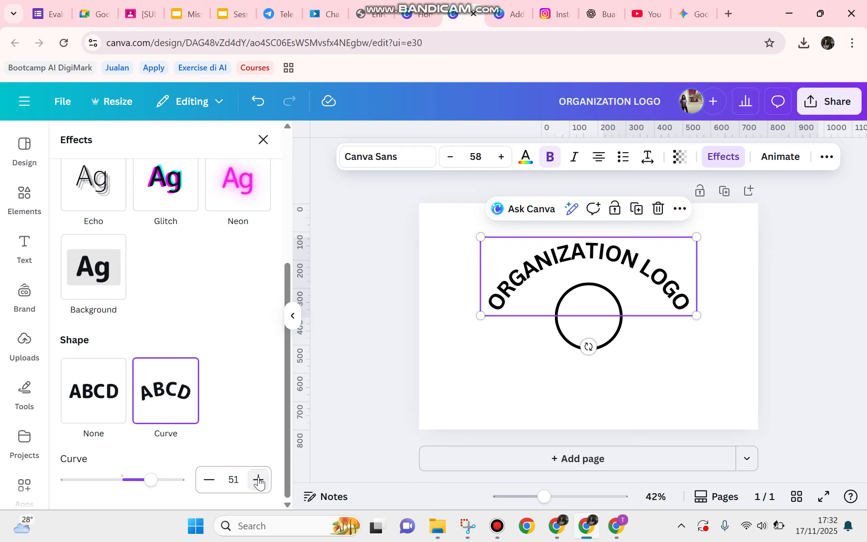
click(258, 480)
click(259, 479)
click(258, 479)
click(259, 480)
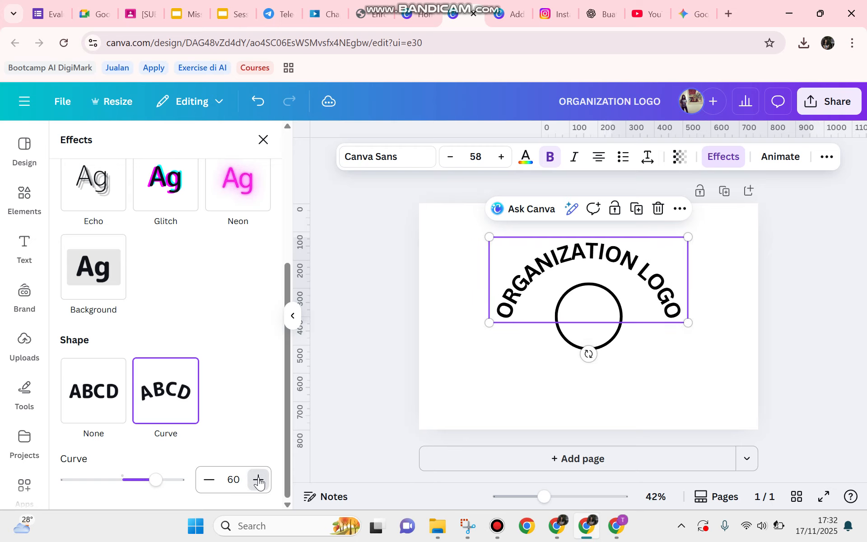
click(259, 480)
click(258, 479)
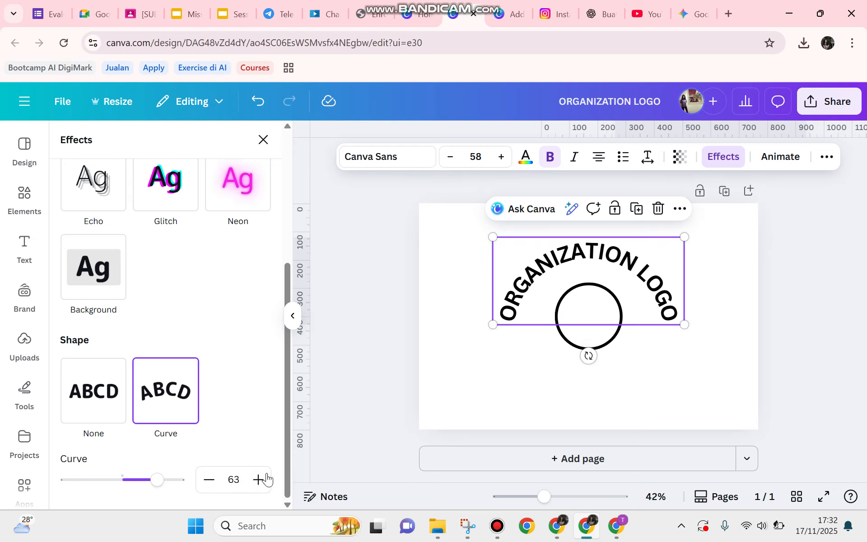
click(258, 479)
click(258, 480)
click(258, 480)
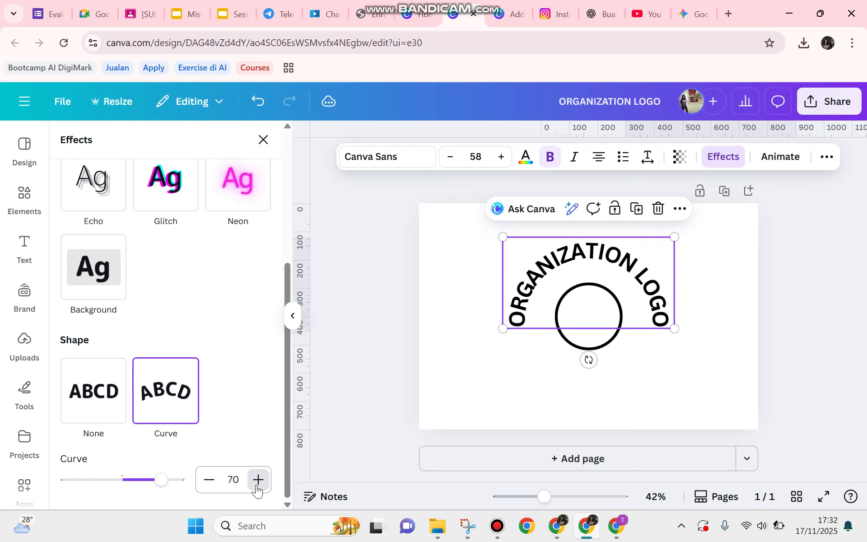
click(258, 480)
click(258, 479)
click(259, 479)
click(258, 479)
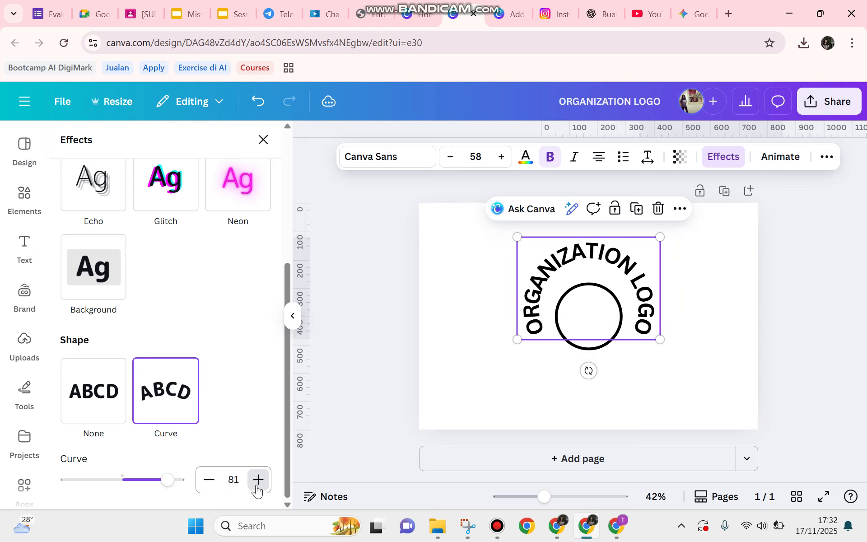
click(258, 479)
click(258, 479)
click(258, 480)
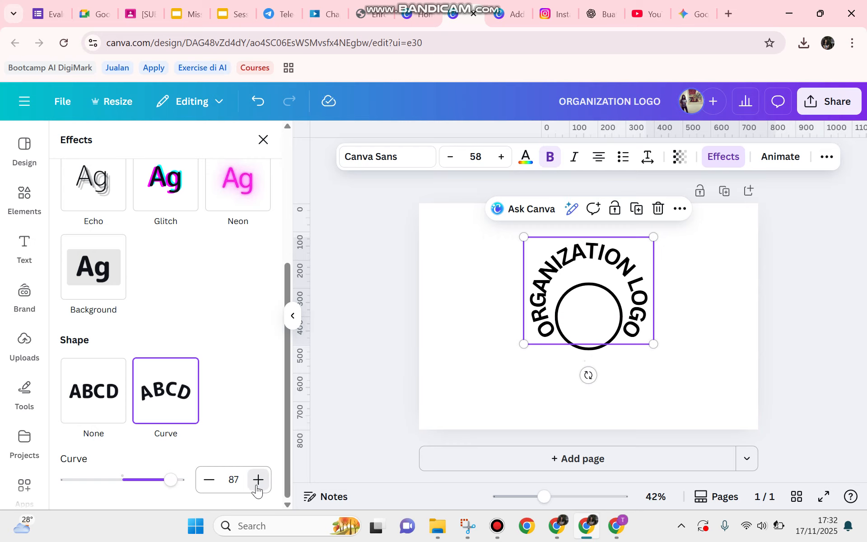
click(259, 480)
click(259, 479)
click(258, 479)
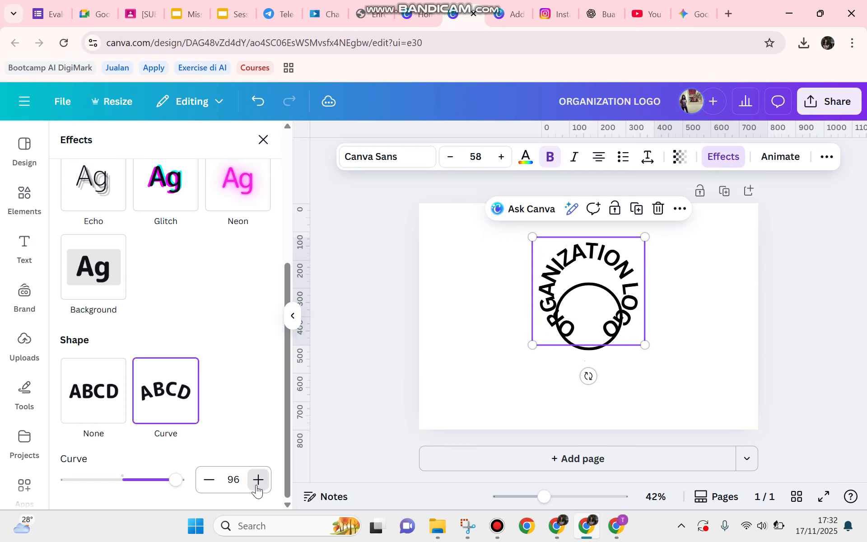
click(258, 479)
click(259, 479)
click(258, 480)
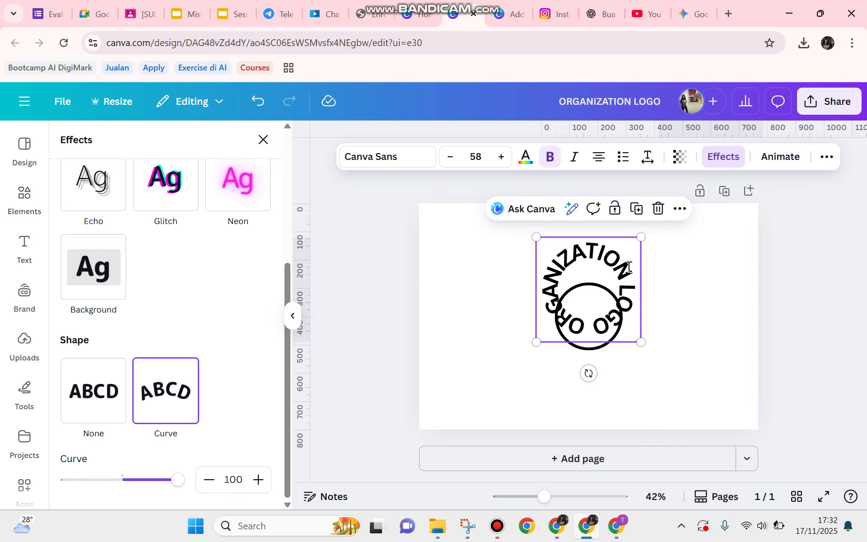
Try to position the curved ORGANIZATION LOGO text so that it surrounds the circle at its current size.
click(629, 263)
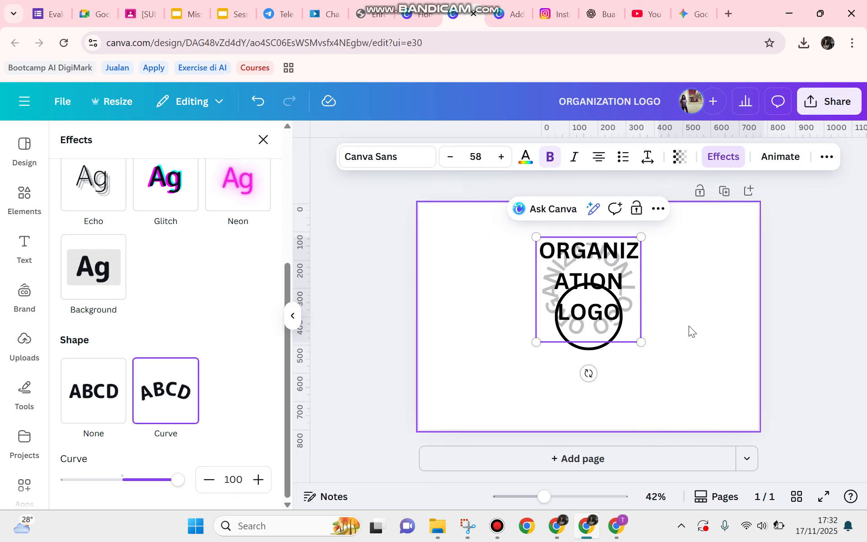
click(666, 312)
drag(615, 276, 613, 299)
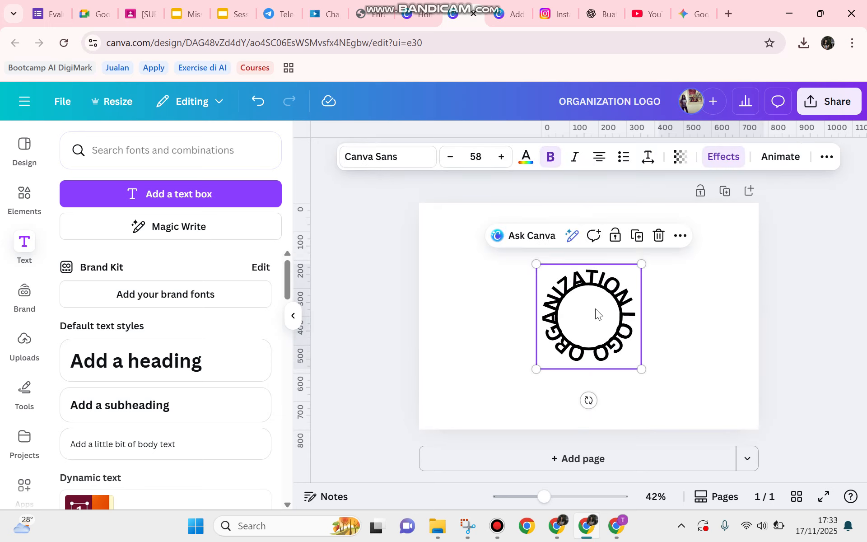
Move the curved text off the circle and shrink the circle to about 180 px wide so it fits inside the lettering.
click(596, 313)
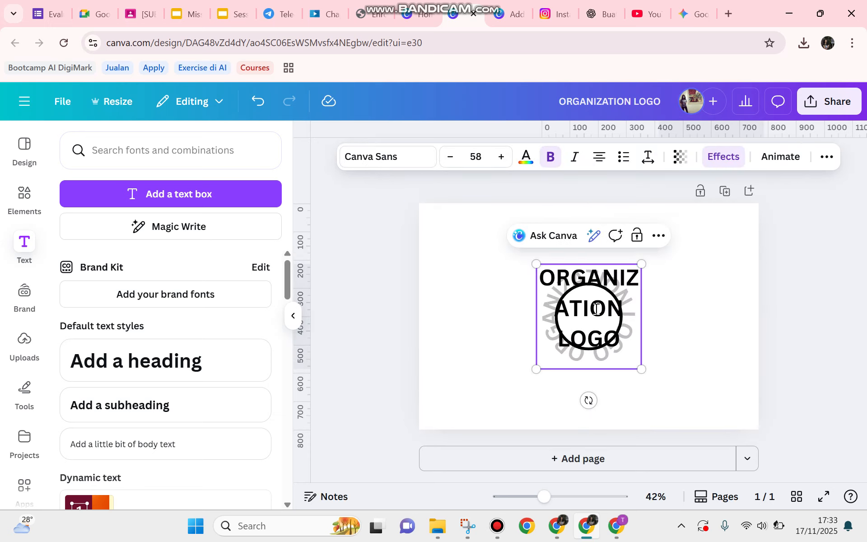
click(681, 277)
drag(575, 315, 508, 282)
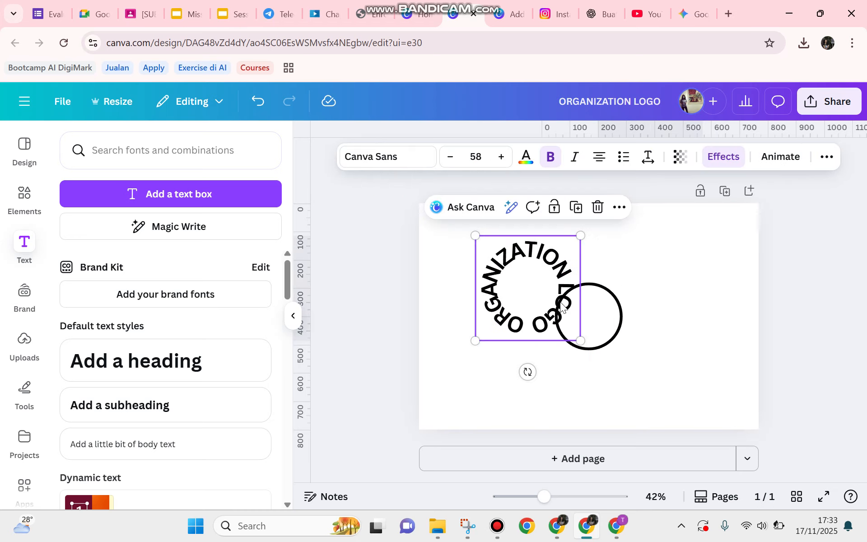
click(594, 315)
drag(623, 349, 606, 334)
Center the curved ORGANIZATION LOGO text around the smaller circle, and collapse the text options to give the canvas more room.
click(520, 290)
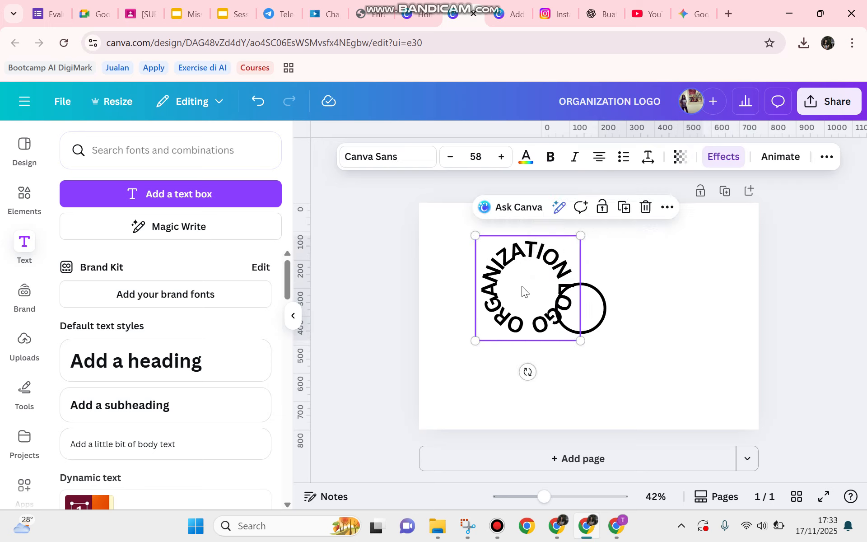
drag(521, 291, 572, 307)
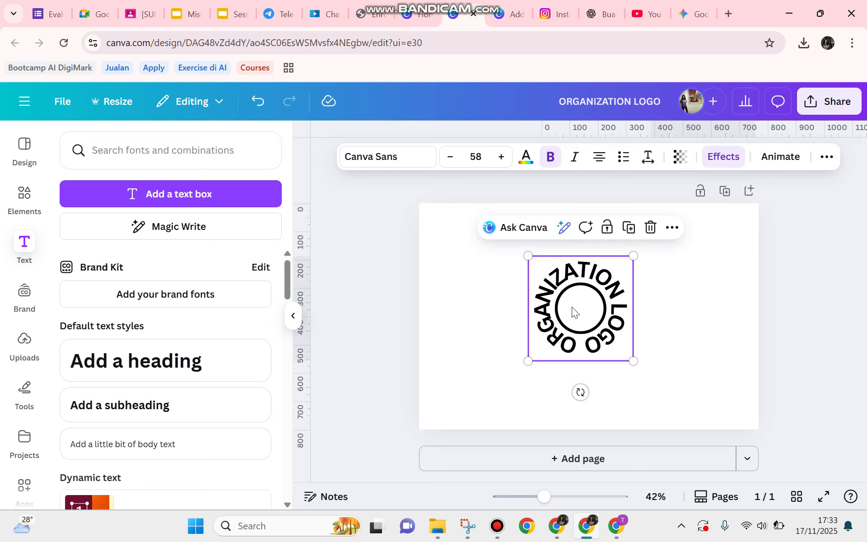
click(678, 298)
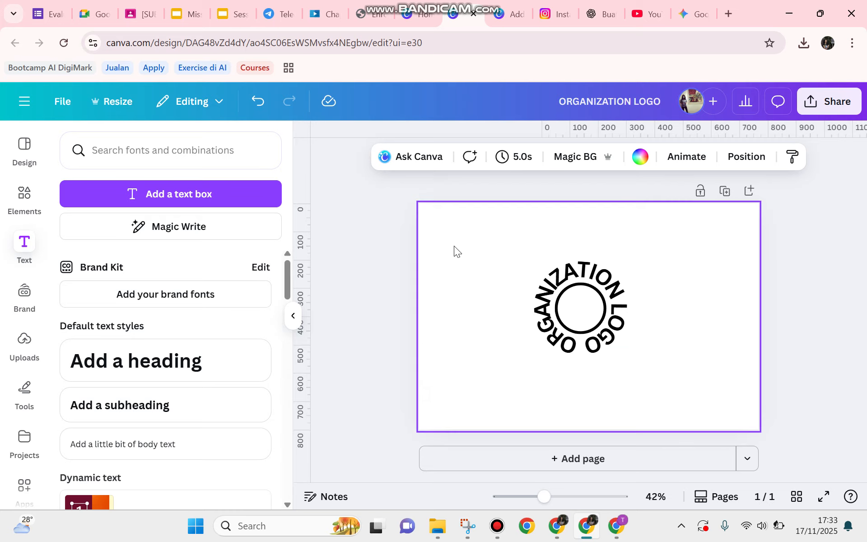
click(293, 316)
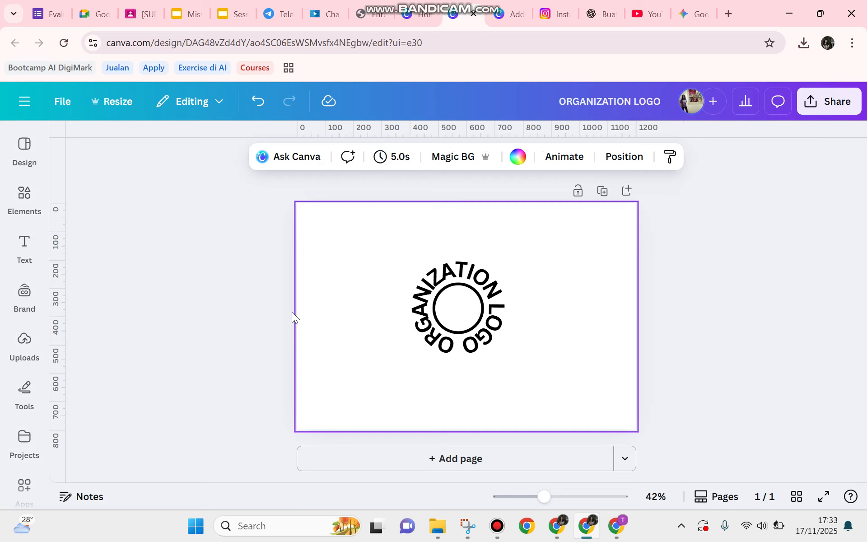
click(500, 15)
click(451, 14)
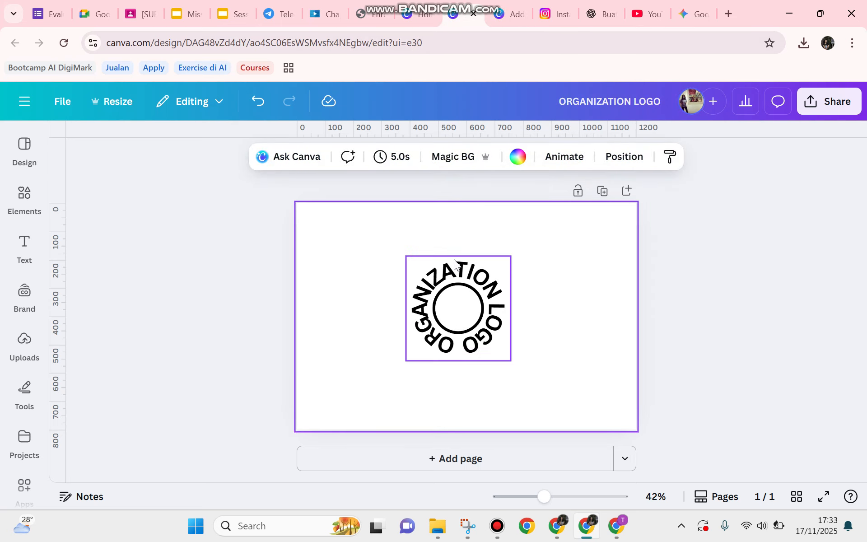
click(498, 528)
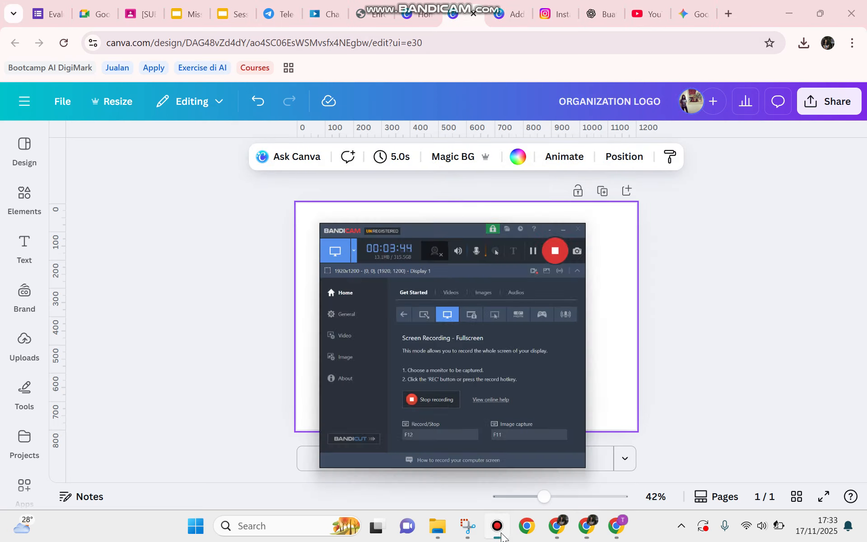